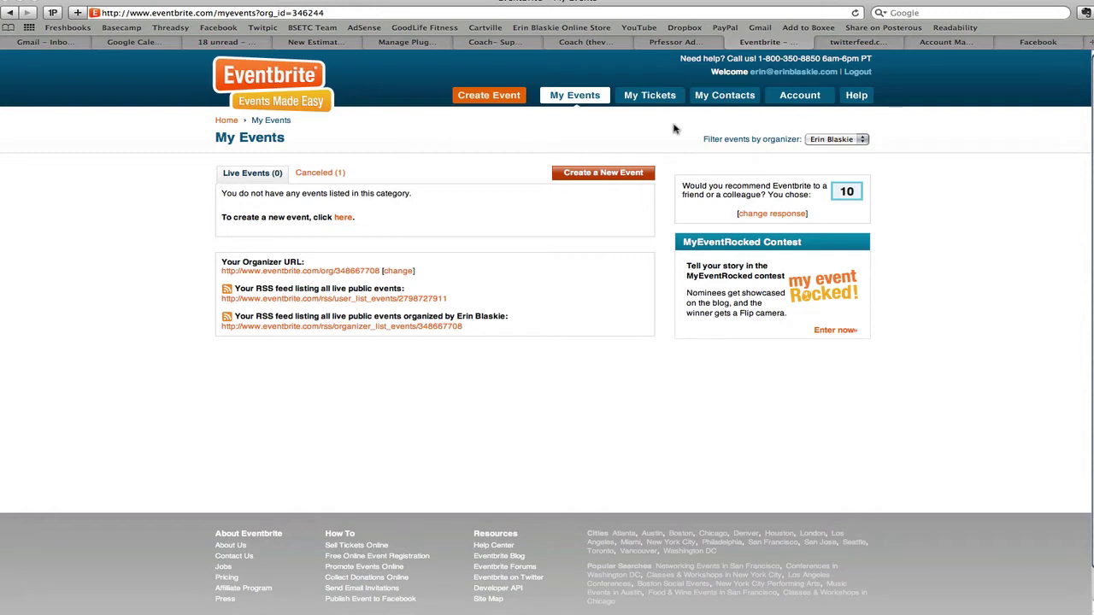
Create a new event titled 'My Event'
click(605, 175)
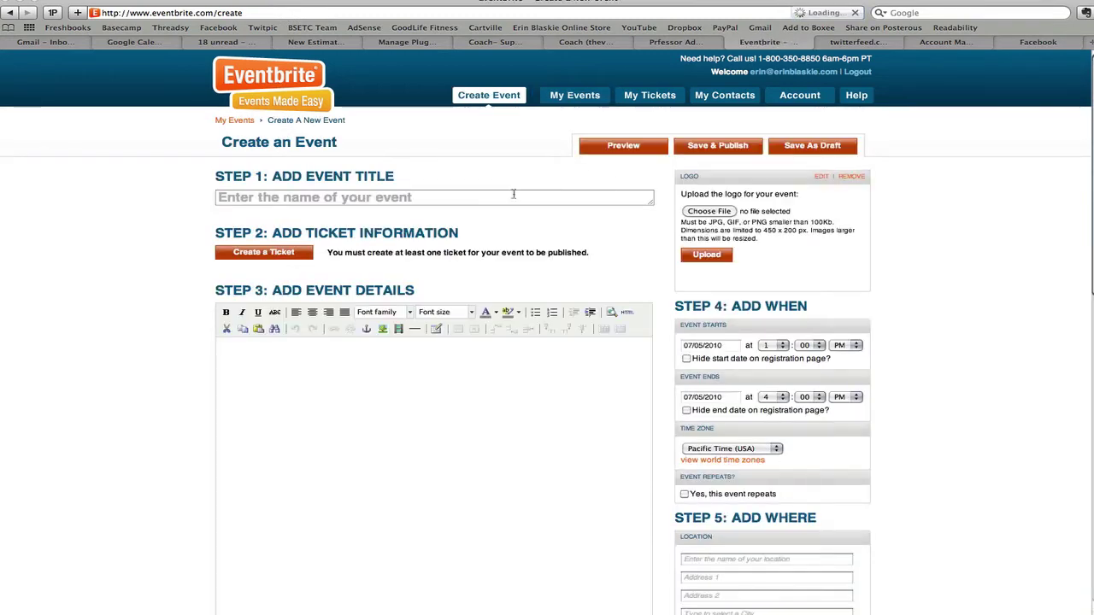
click(512, 197)
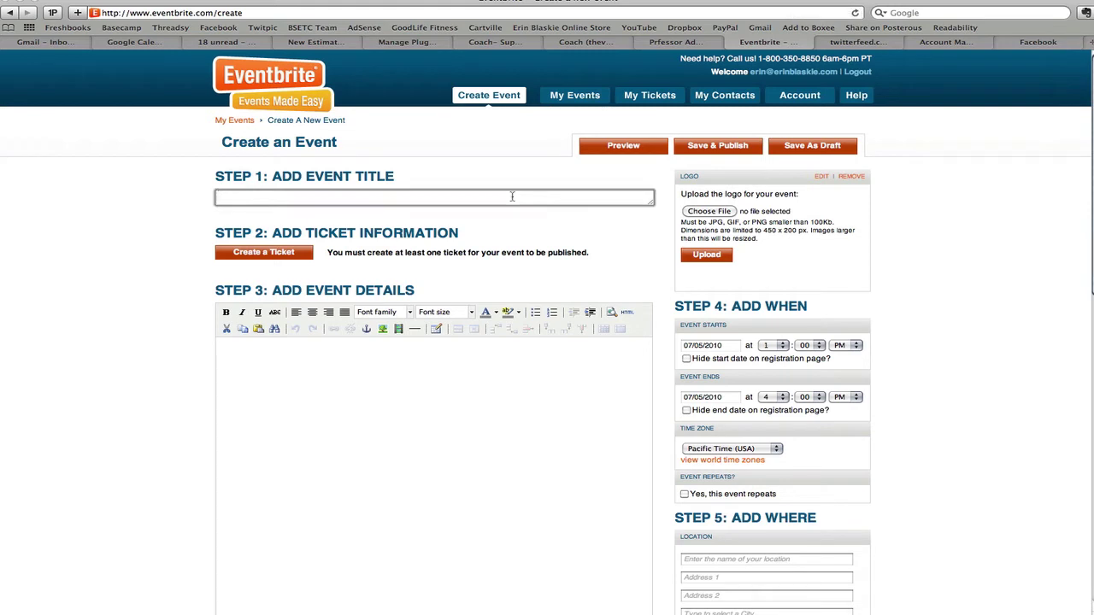
text(My Event)
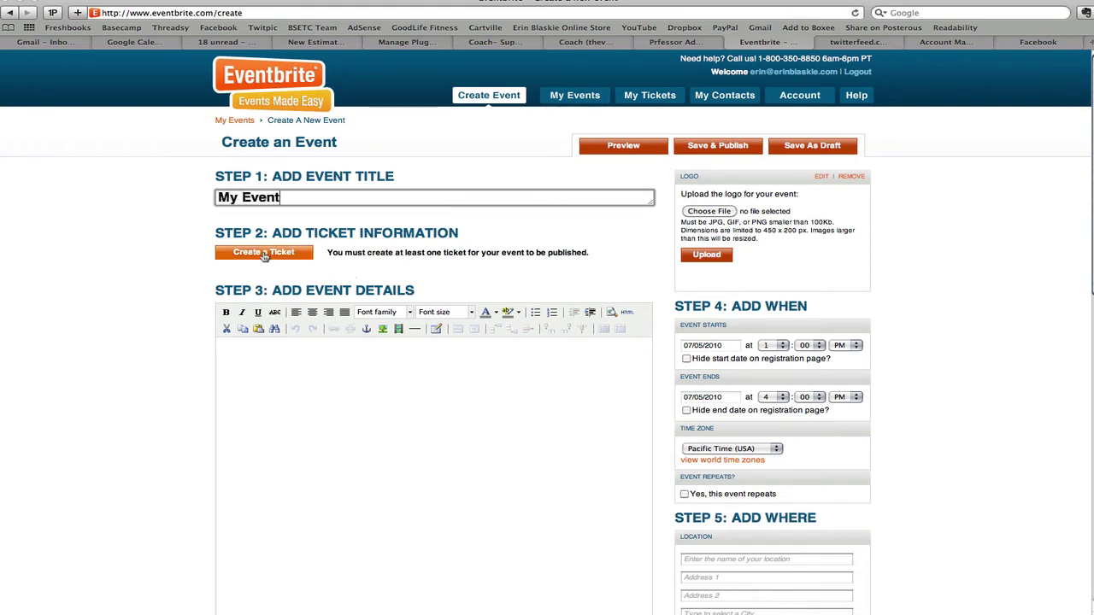
Enter 'My event details.' as the event description
click(293, 377)
text(My ev)
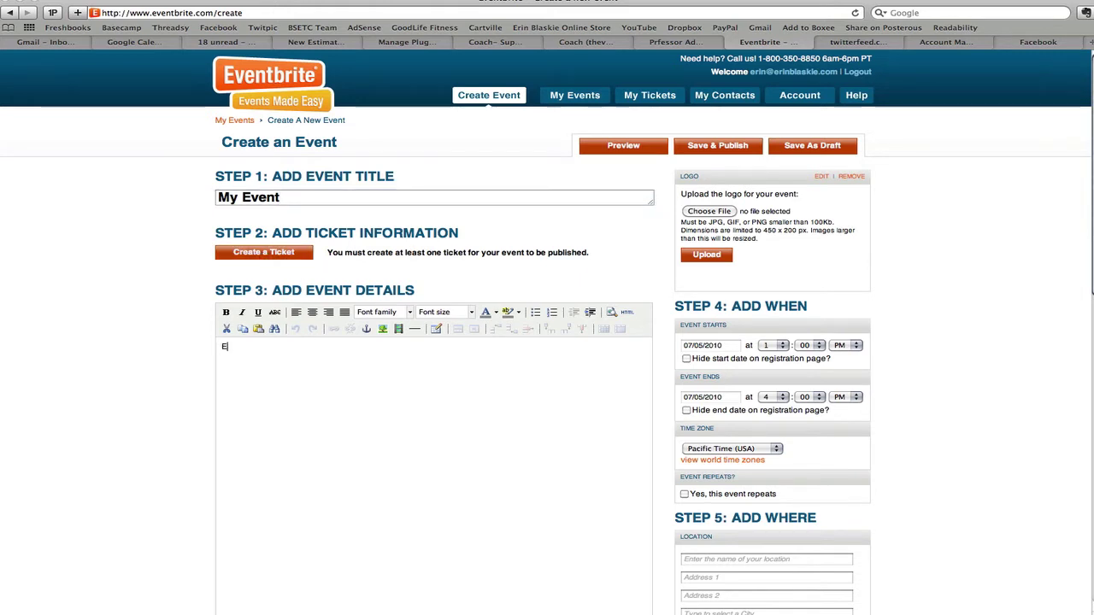
text(ent de)
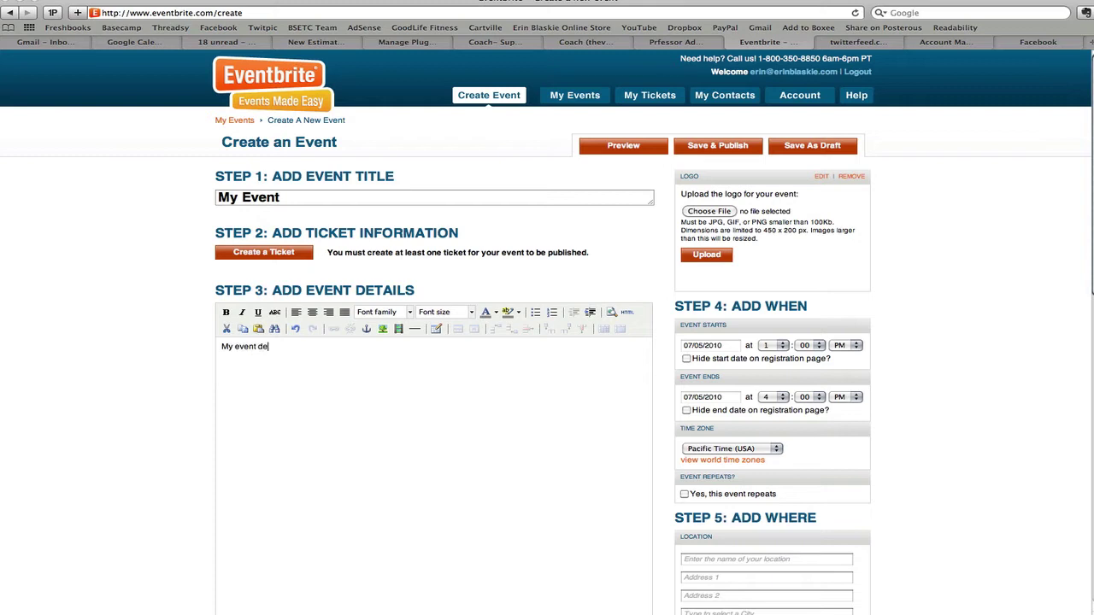
text(tiails.)
scroll(366, 359, down, 1)
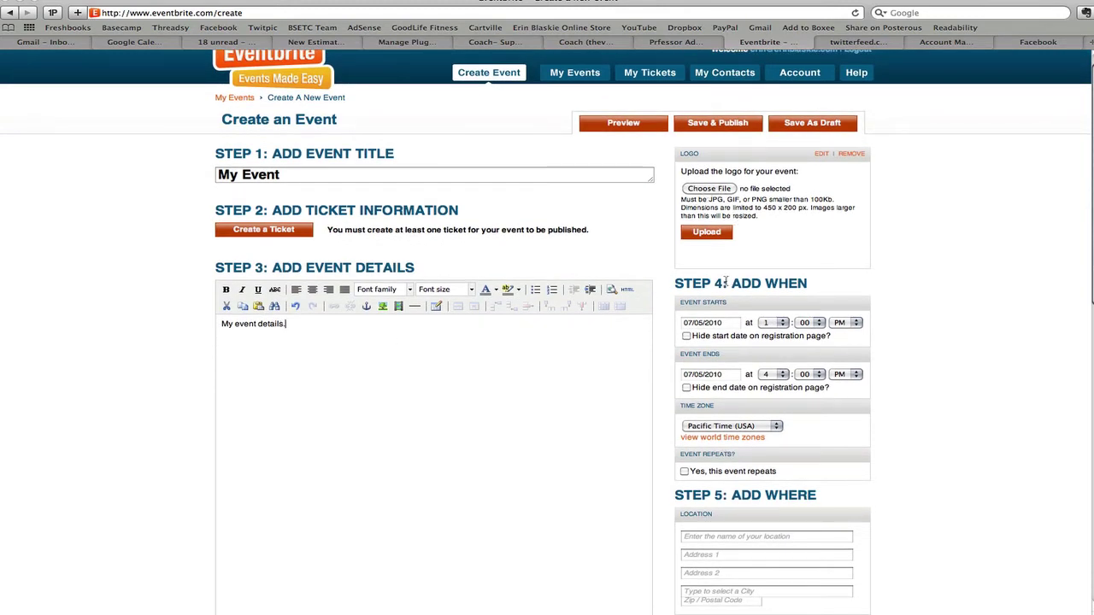
Set the event start to 07/01/2010 at 3 PM
scroll(727, 283, down, 1)
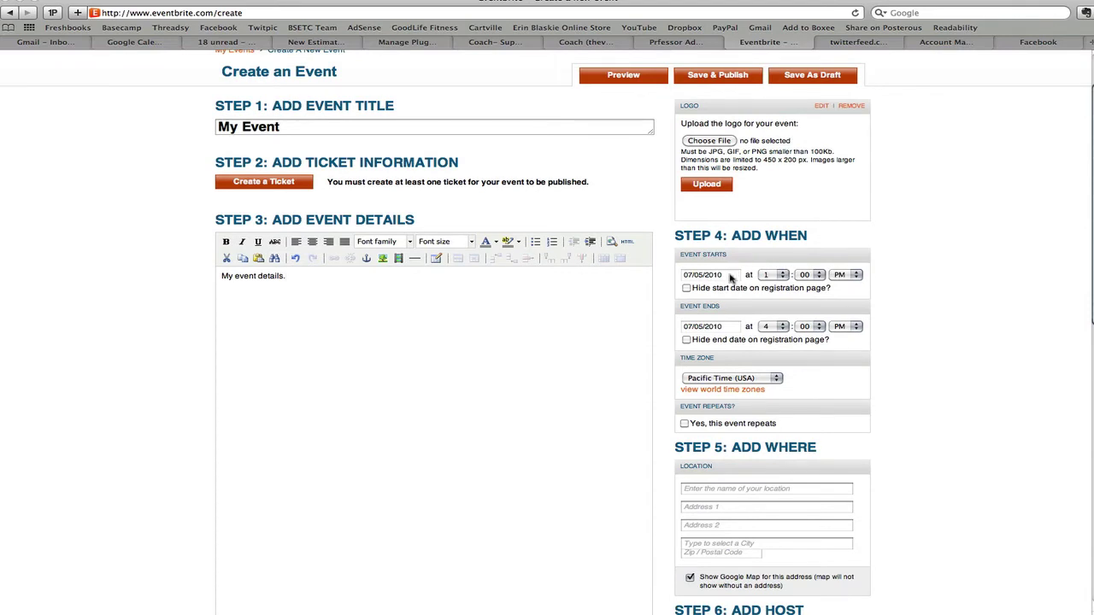
click(731, 278)
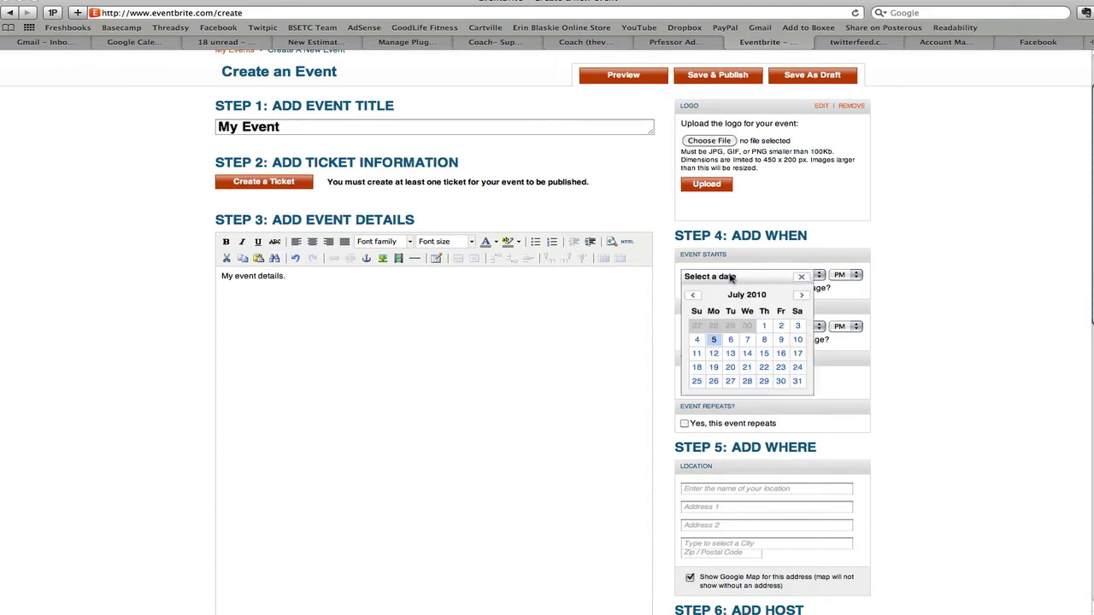
click(763, 328)
click(785, 275)
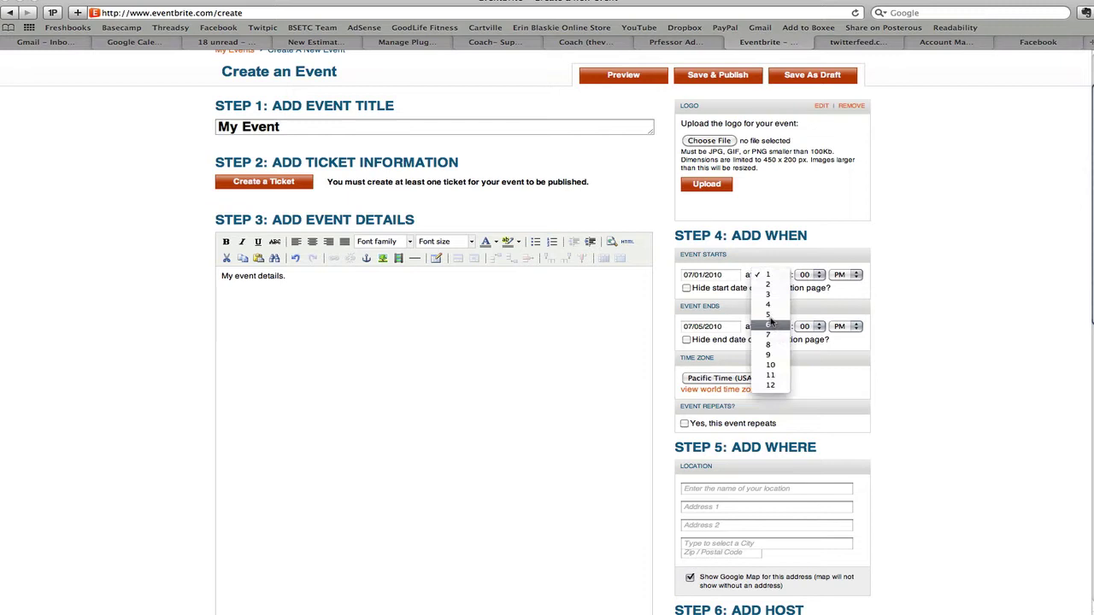
click(768, 294)
Set the event end to 07/01/2010 at 4 PM in Eastern Time (USA)
click(731, 327)
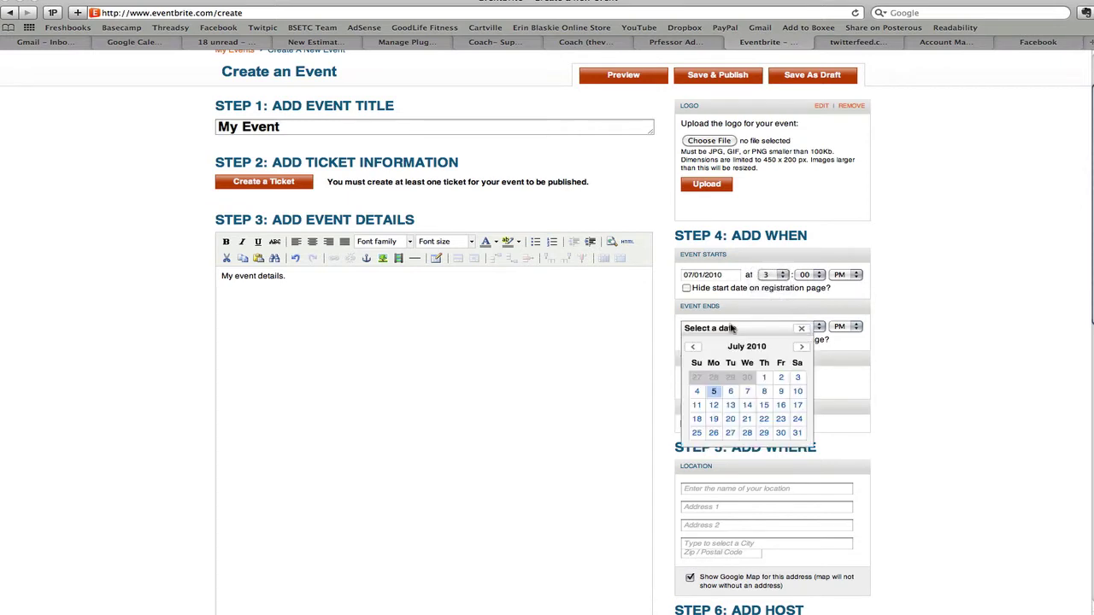
click(780, 376)
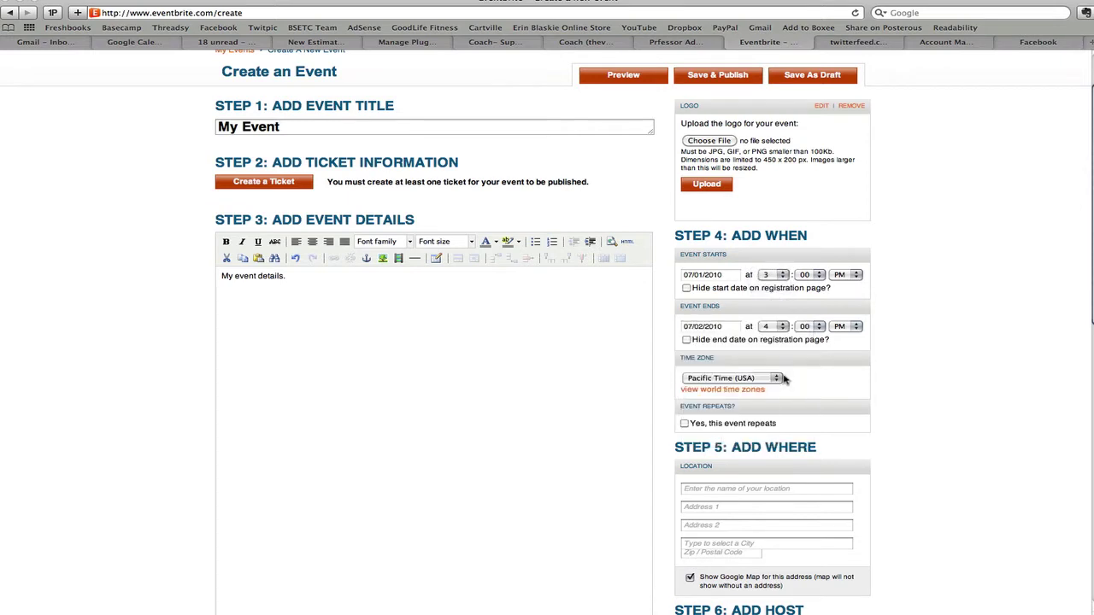
click(716, 330)
click(764, 375)
click(783, 330)
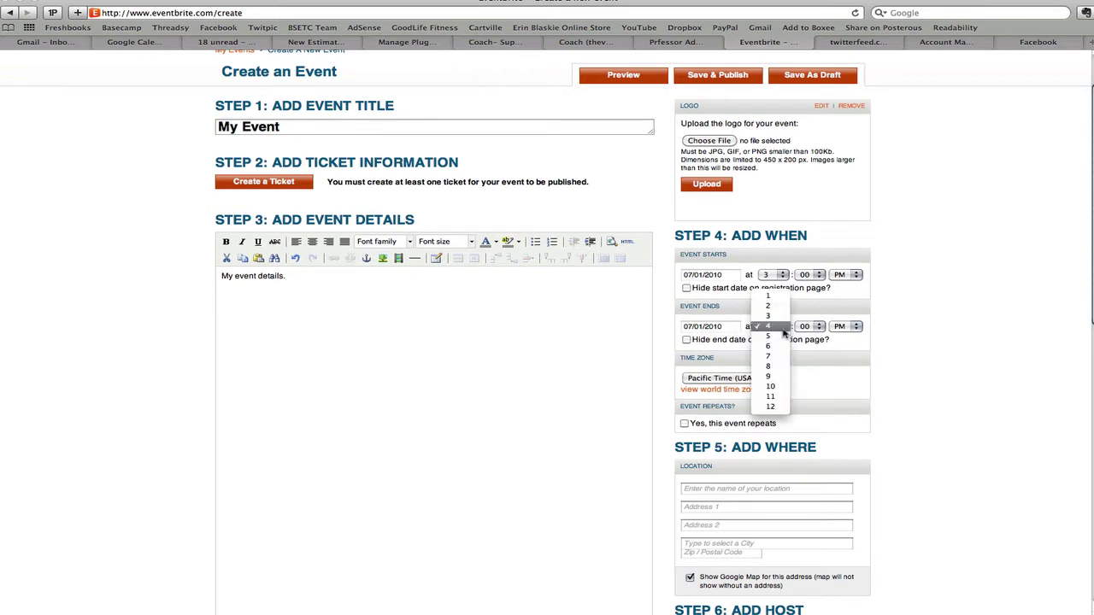
click(779, 327)
scroll(626, 354, down, 1)
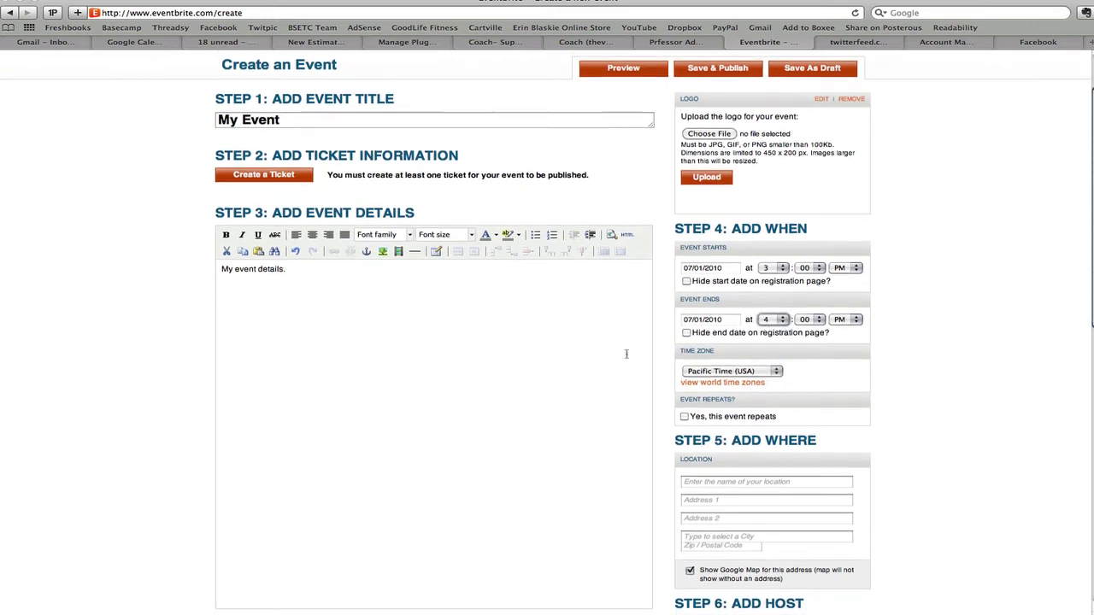
click(710, 371)
click(710, 371)
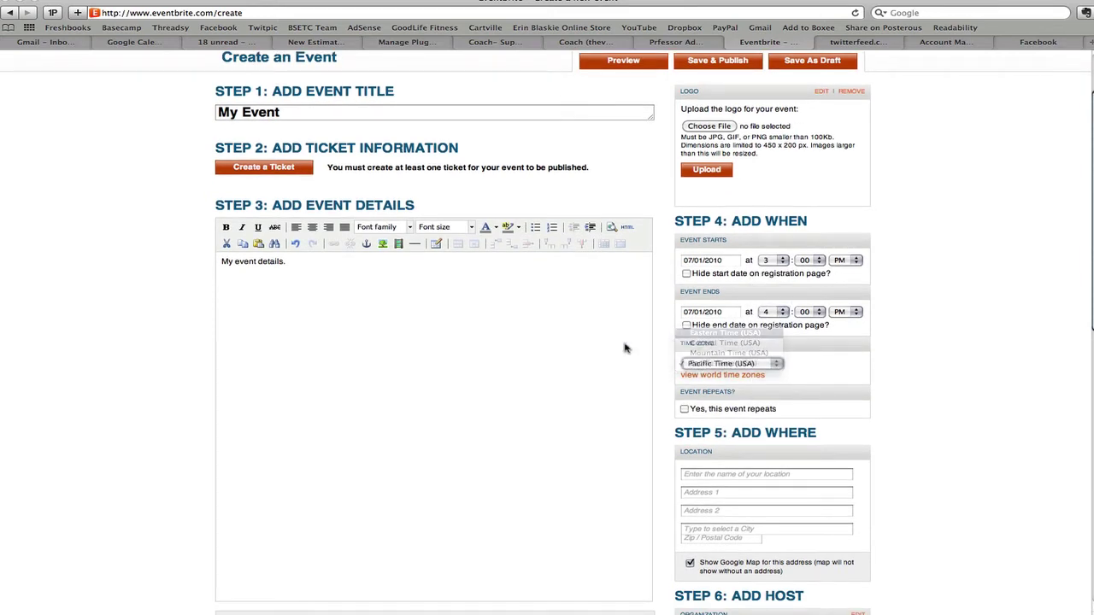
scroll(664, 361, down, 3)
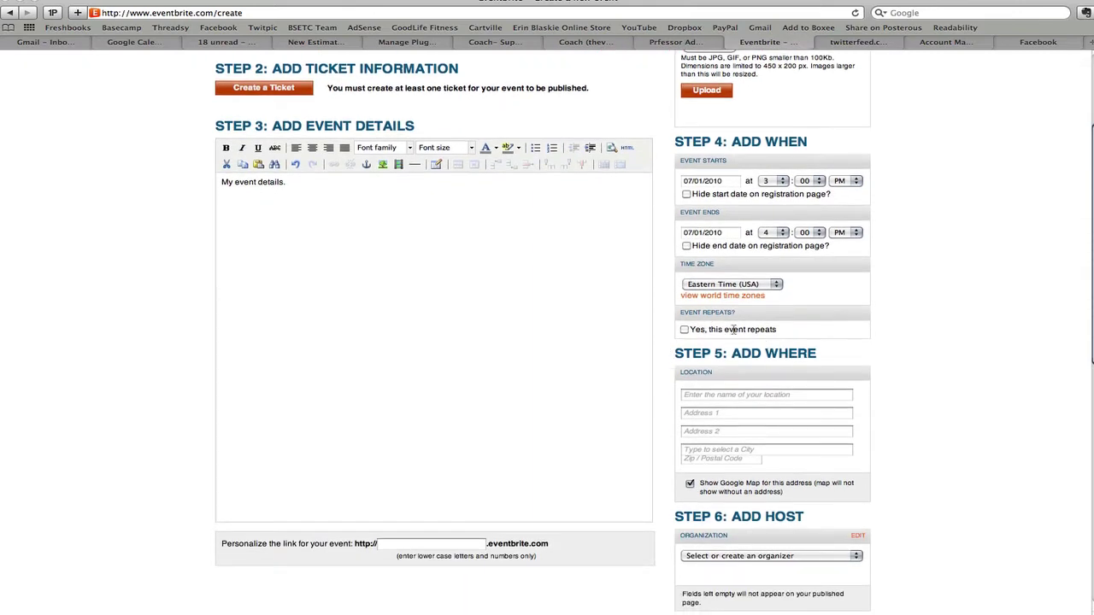
Name the event location 'Your Home or Office'
scroll(647, 336, down, 1)
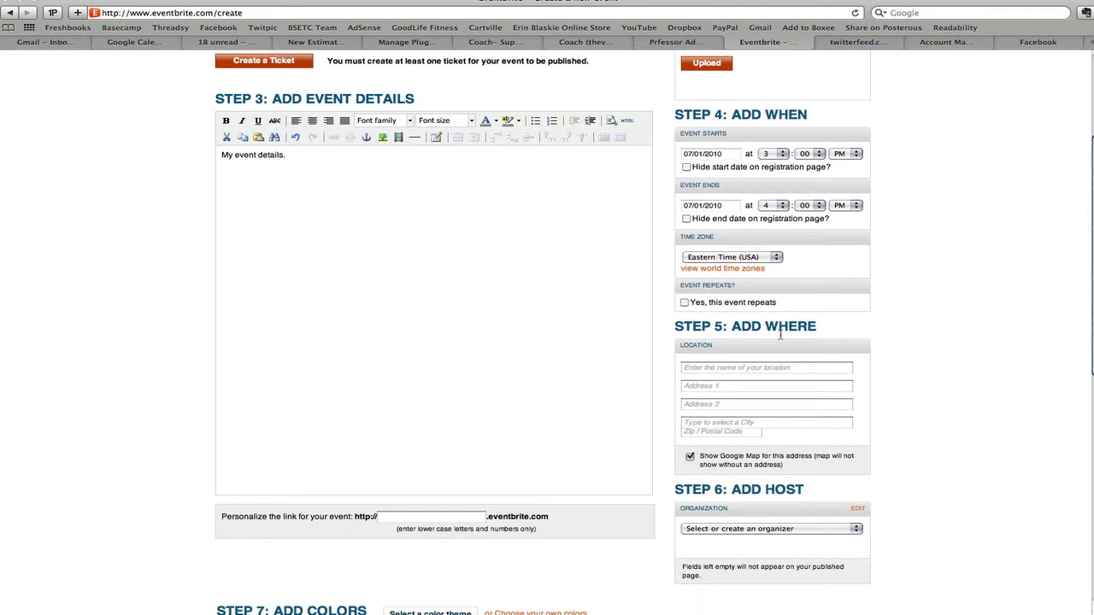
click(746, 366)
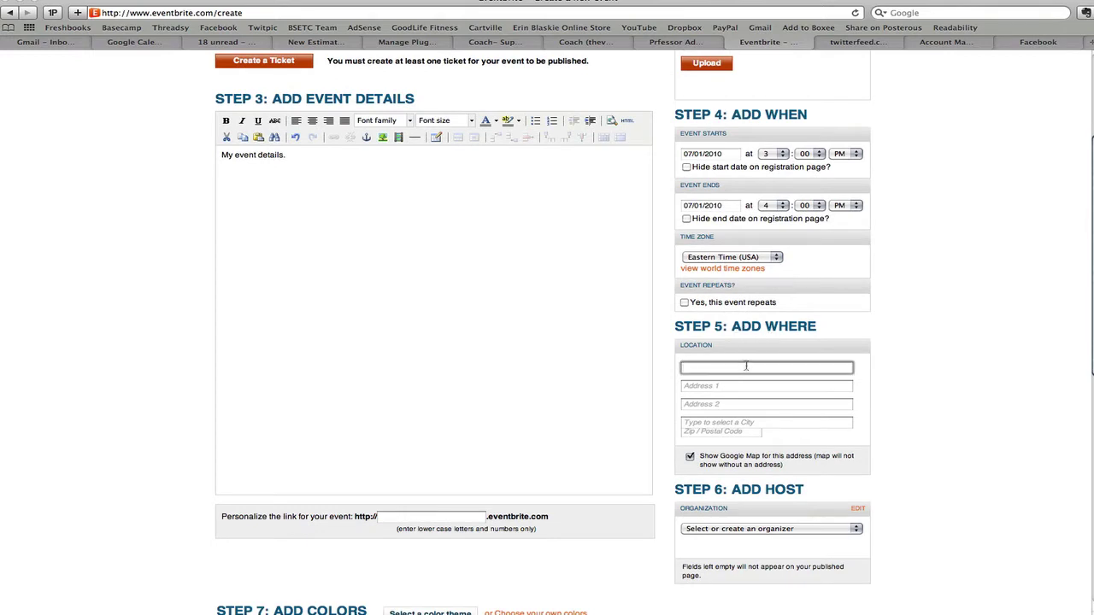
text(Your Home or Office)
scroll(660, 371, down, 2)
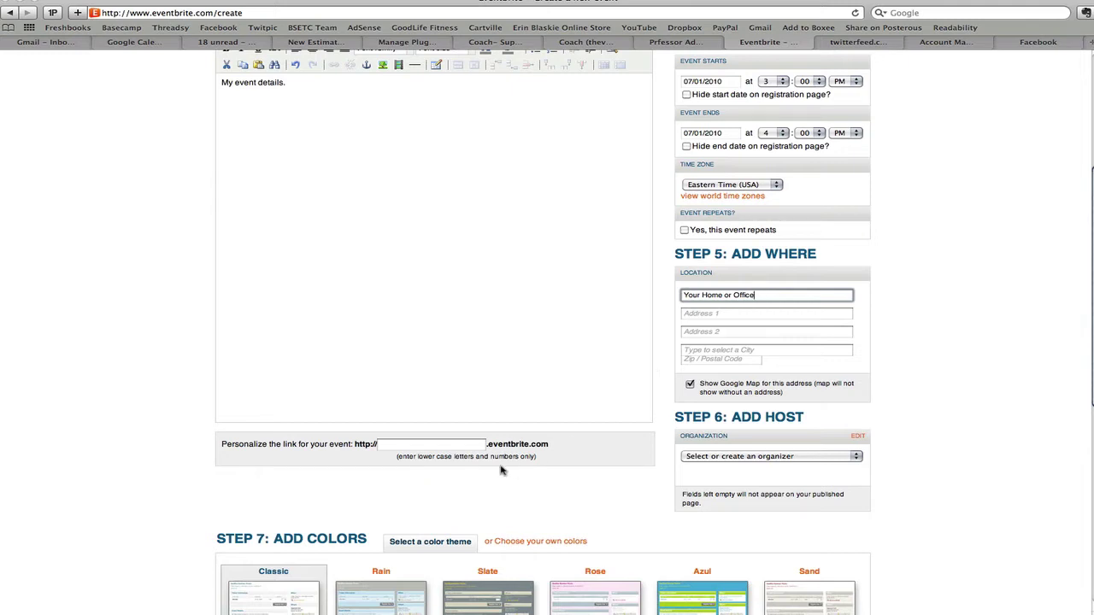
Start a personalized event link and choose the host organizer
click(440, 445)
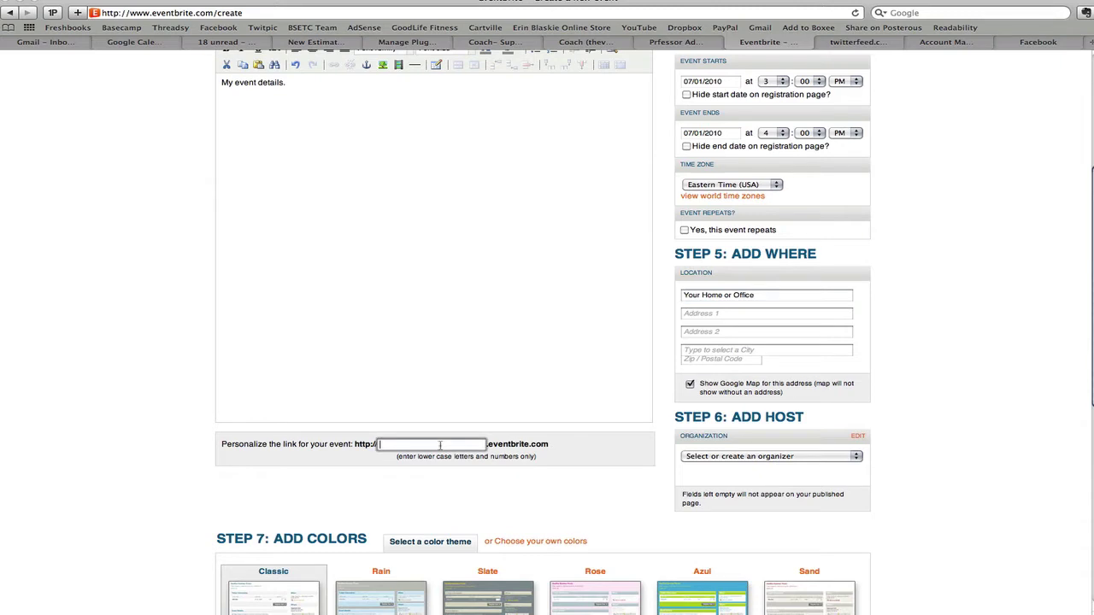
text(myeventtest)
click(726, 458)
click(726, 486)
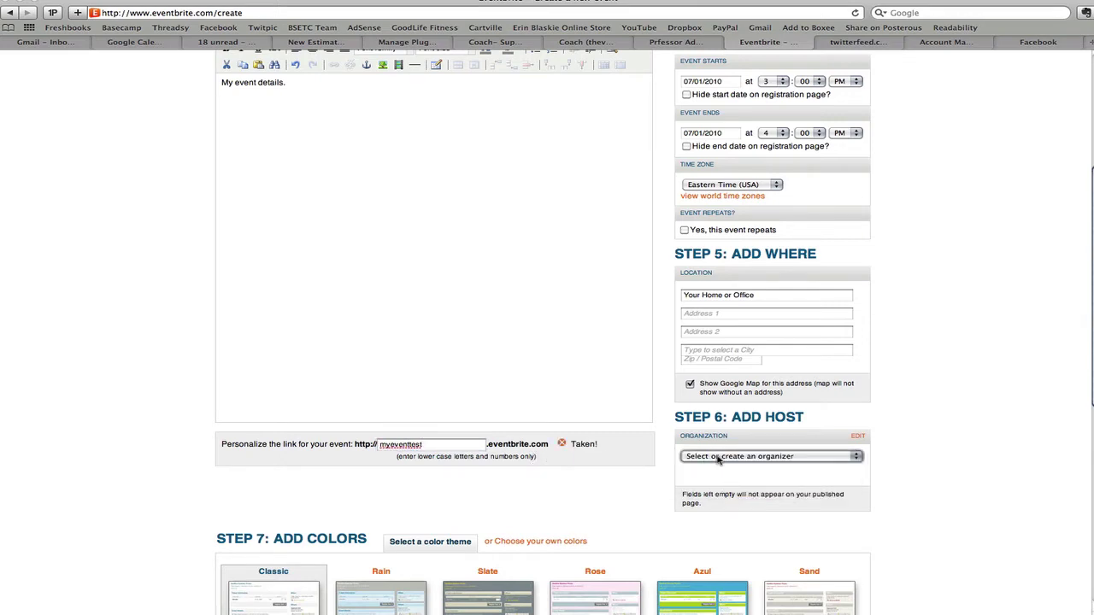
Change the personalized link to myeventtest2 so it reports Available!
scroll(666, 474, down, 5)
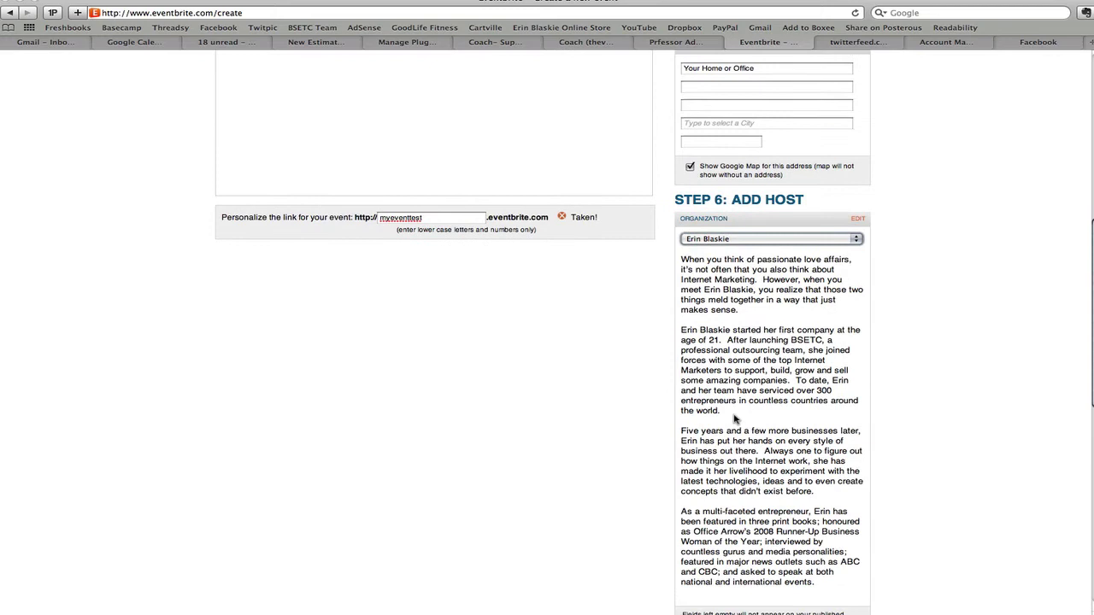
scroll(733, 419, up, 2)
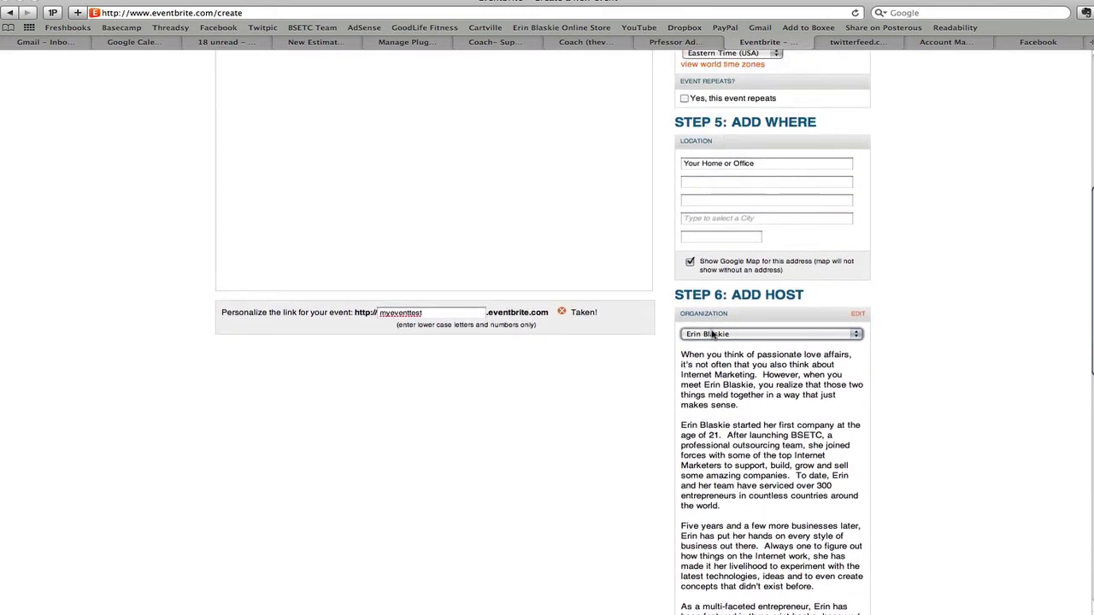
click(461, 315)
text(2)
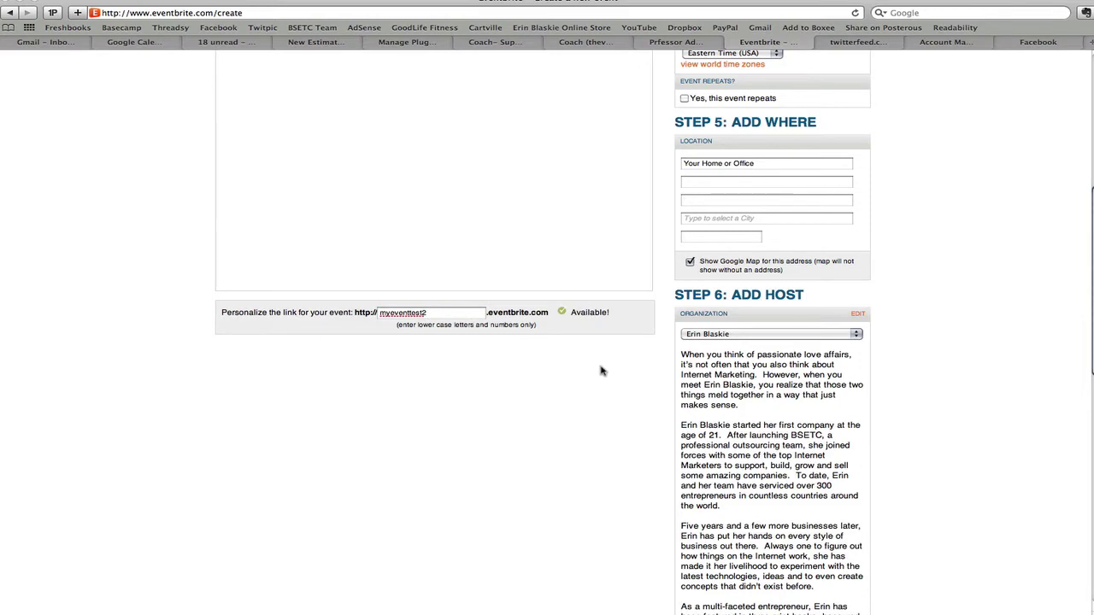
Apply the Sand colour theme to the event page in Step 7
scroll(598, 371, down, 6)
scroll(598, 371, down, 4)
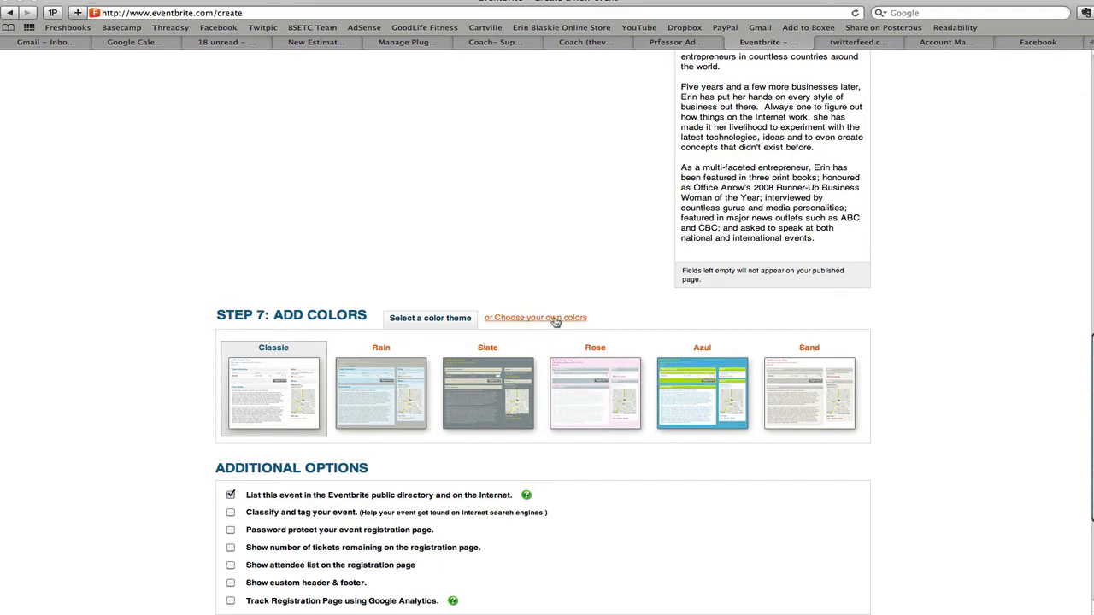
click(816, 380)
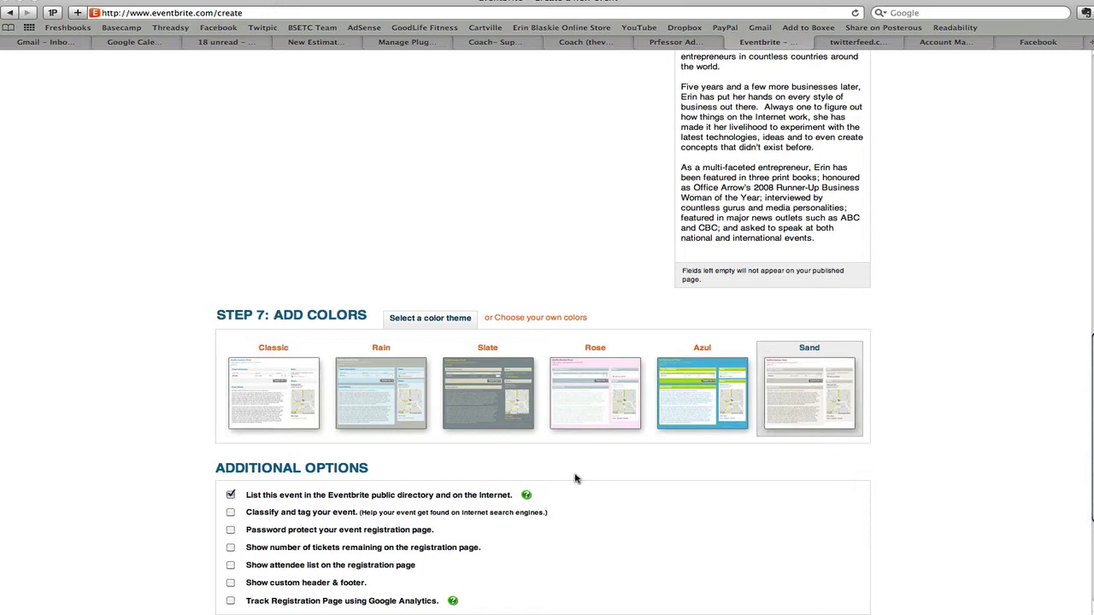
scroll(578, 474, down, 3)
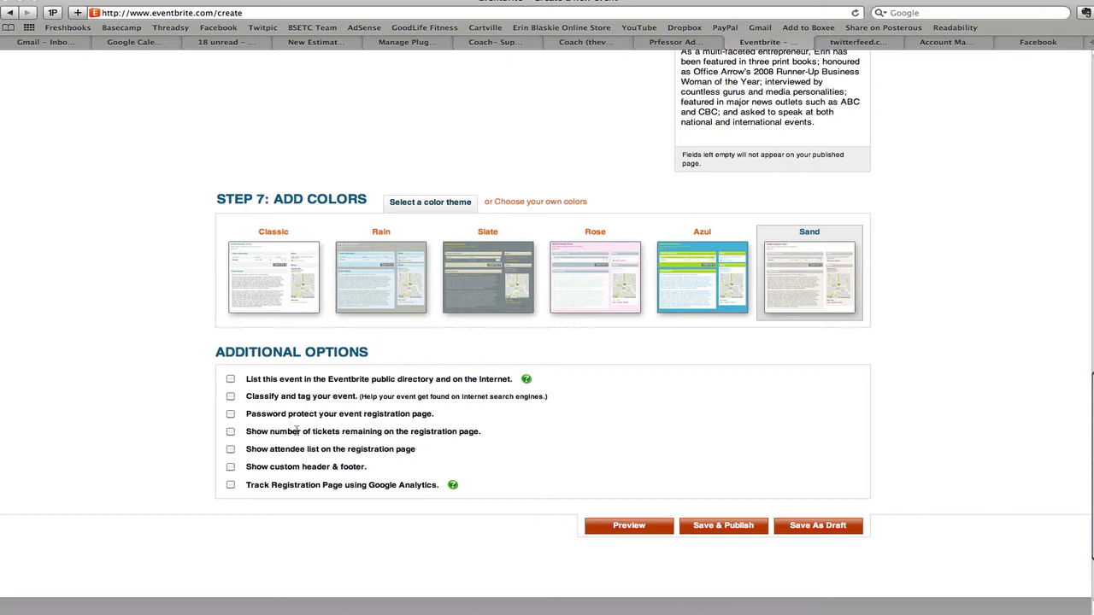
Turn on tickets remaining and an attendee list with First and Last Name, then save as draft
click(230, 431)
click(230, 448)
scroll(272, 513, down, 1)
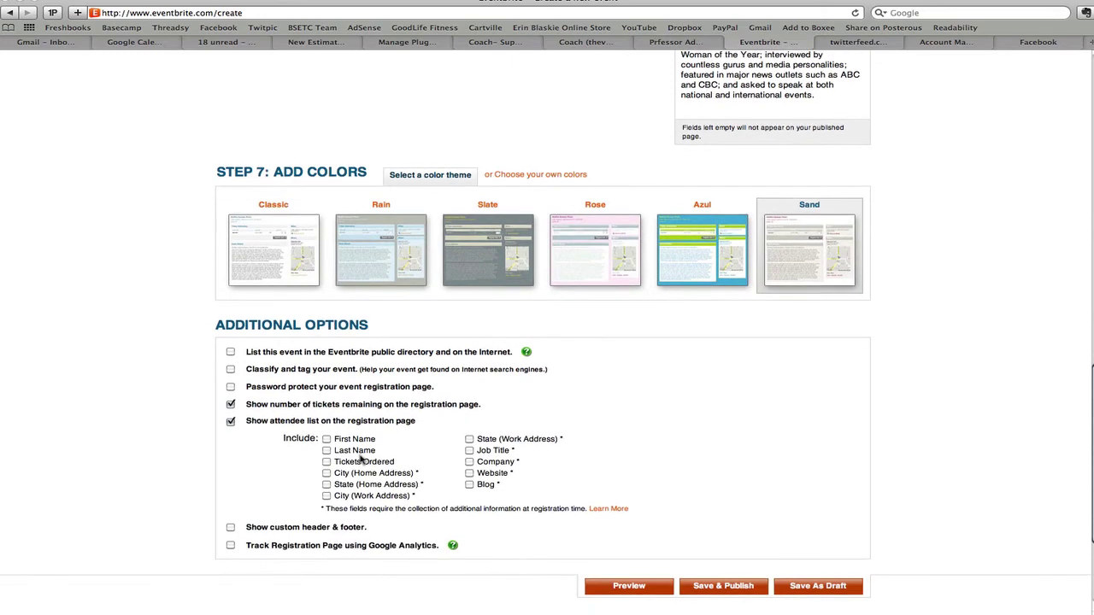
click(326, 440)
click(327, 450)
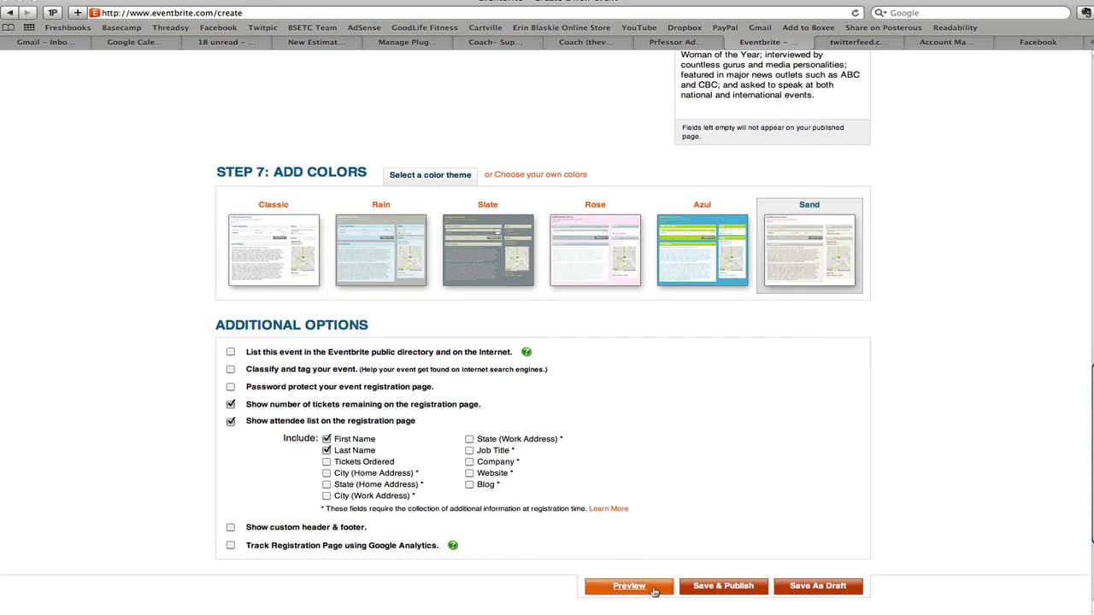
click(834, 589)
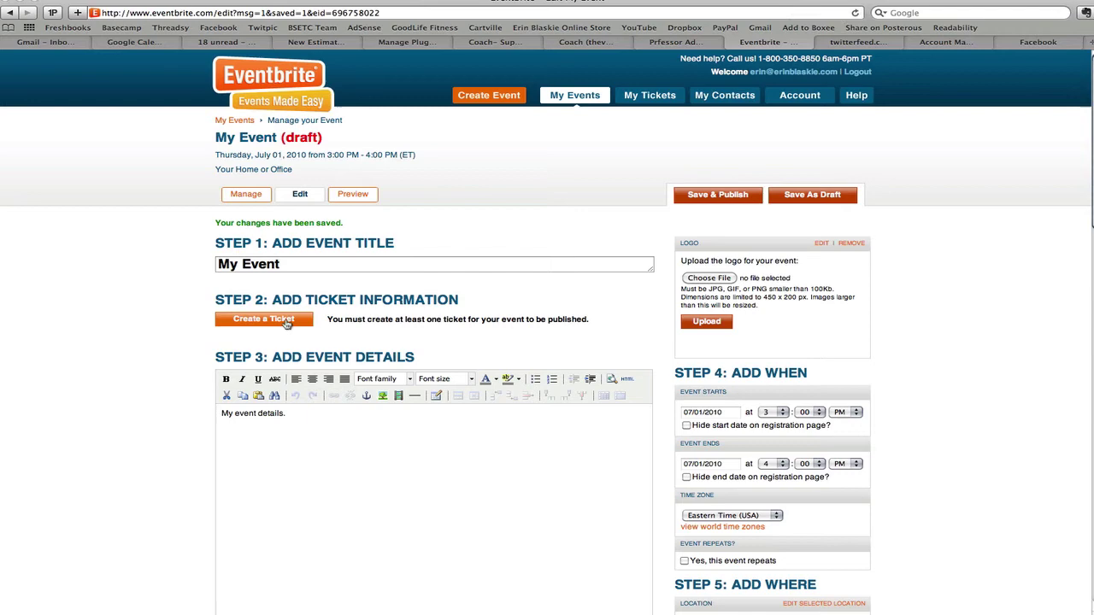
Create a ticket named 'My Event - Virtual' priced $17 with 50 available
click(250, 322)
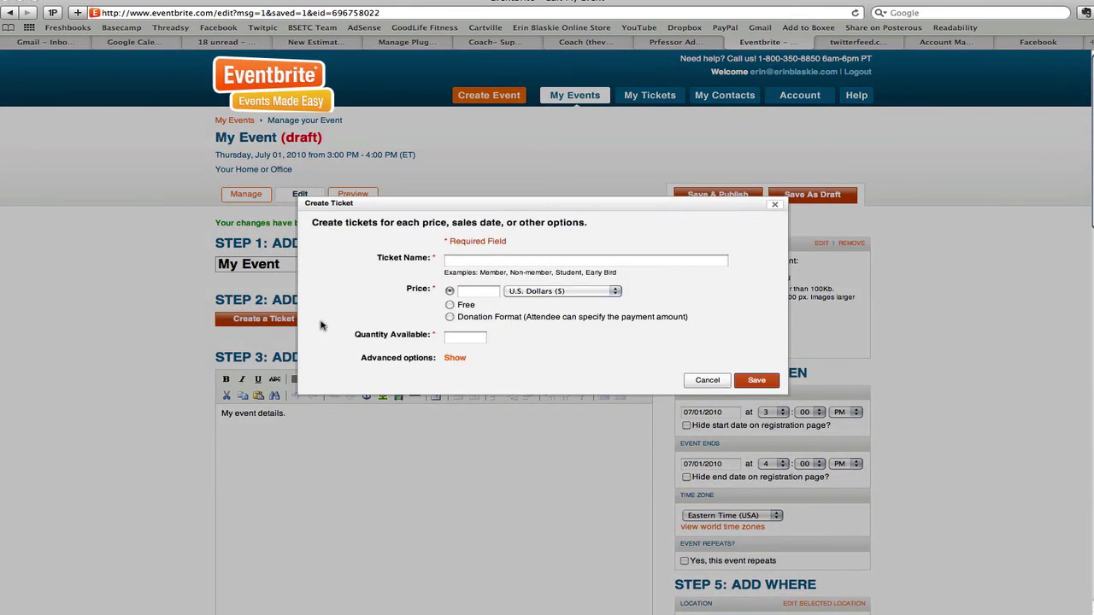
click(473, 259)
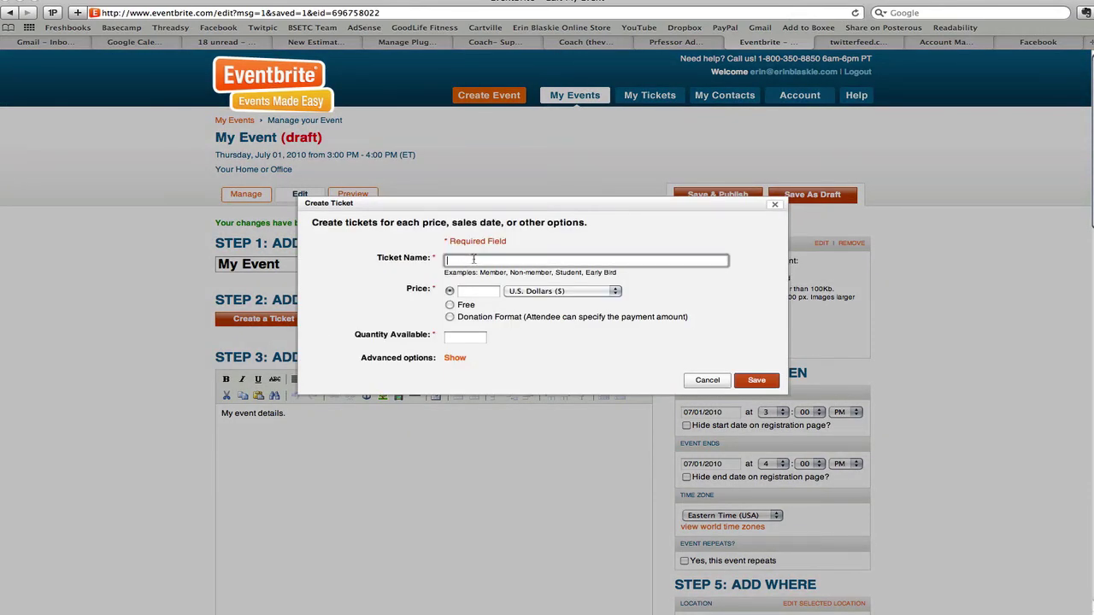
text(My Event - Virtual)
click(482, 291)
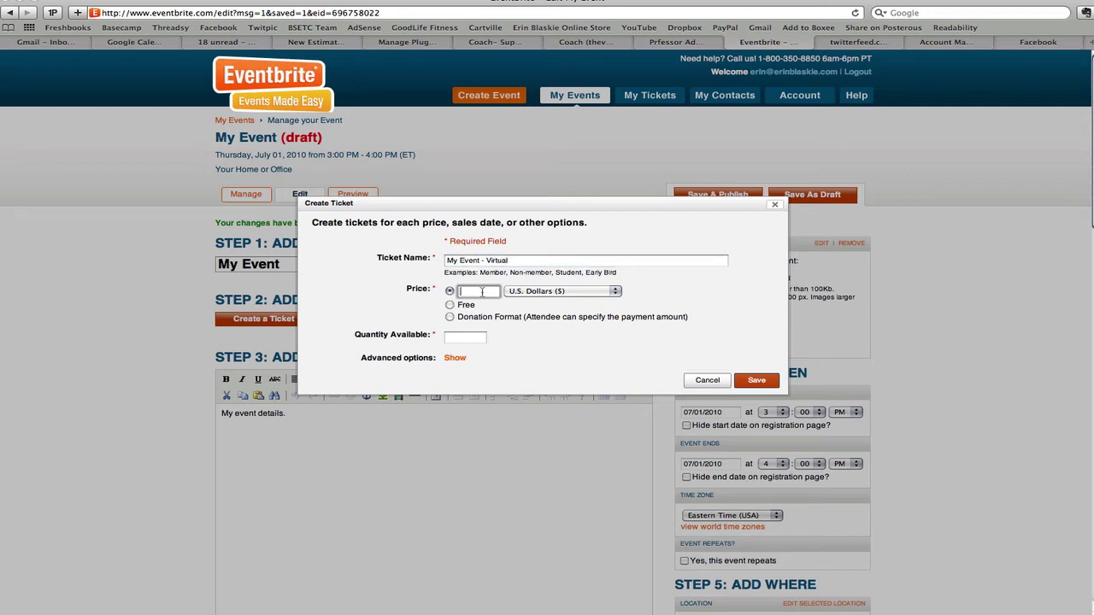
text(17)
click(469, 338)
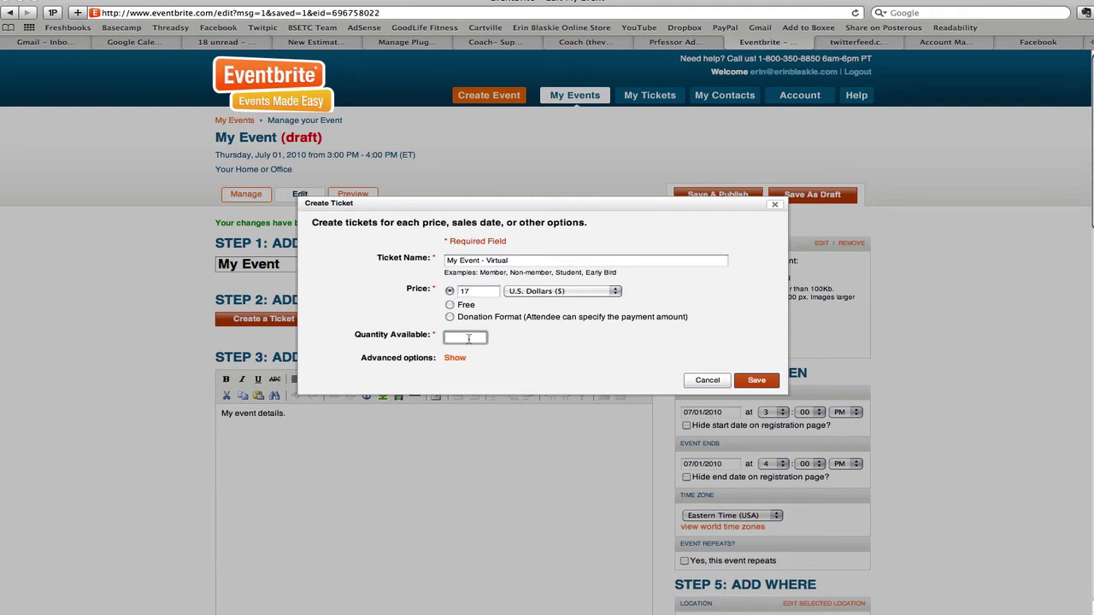
text(50)
Include the Eventbrite fee in the ticket price and save the ticket
click(457, 359)
scroll(540, 363, down, 2)
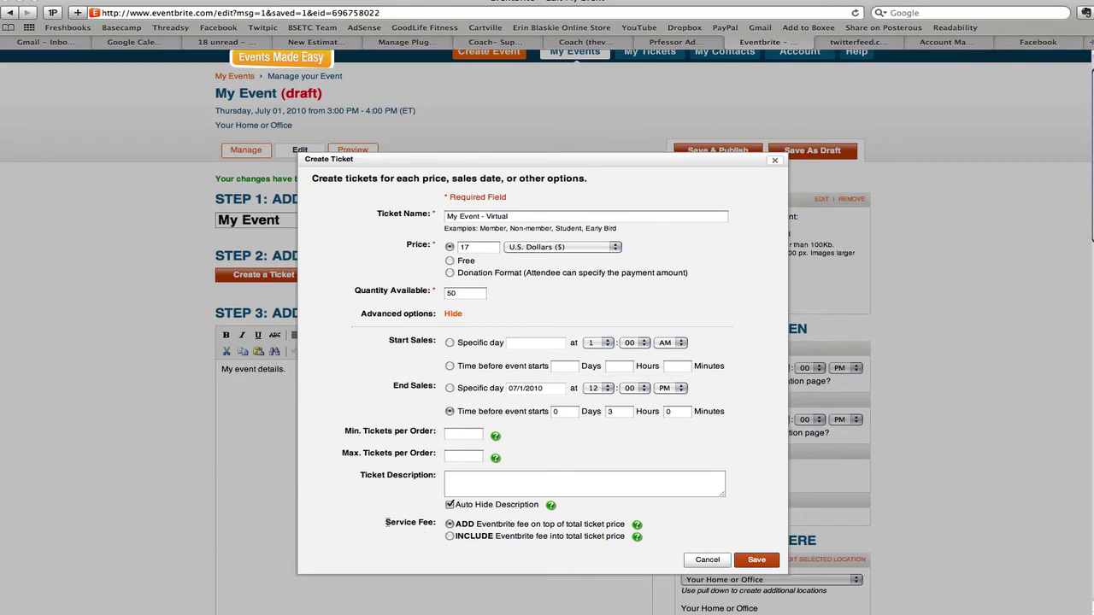
drag(386, 522, 434, 525)
click(449, 537)
click(757, 561)
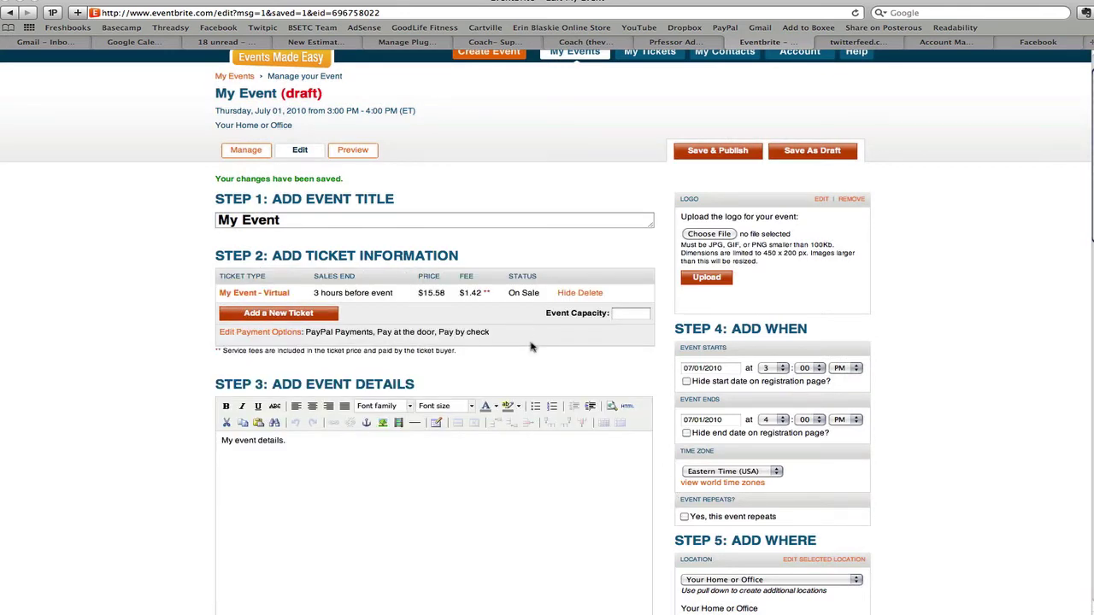
scroll(636, 321, down, 1)
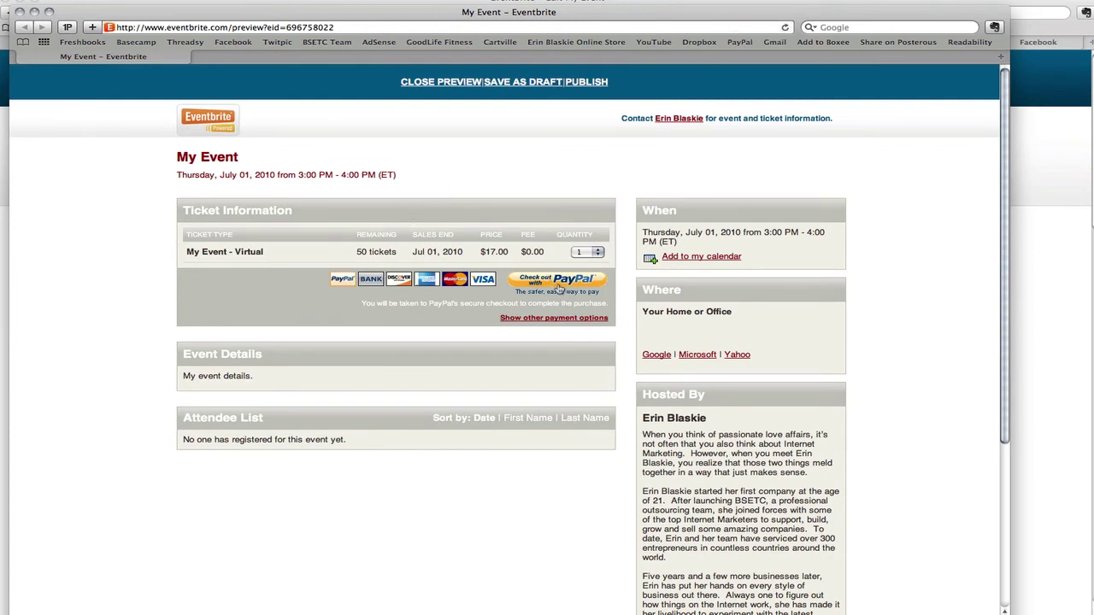
click(513, 318)
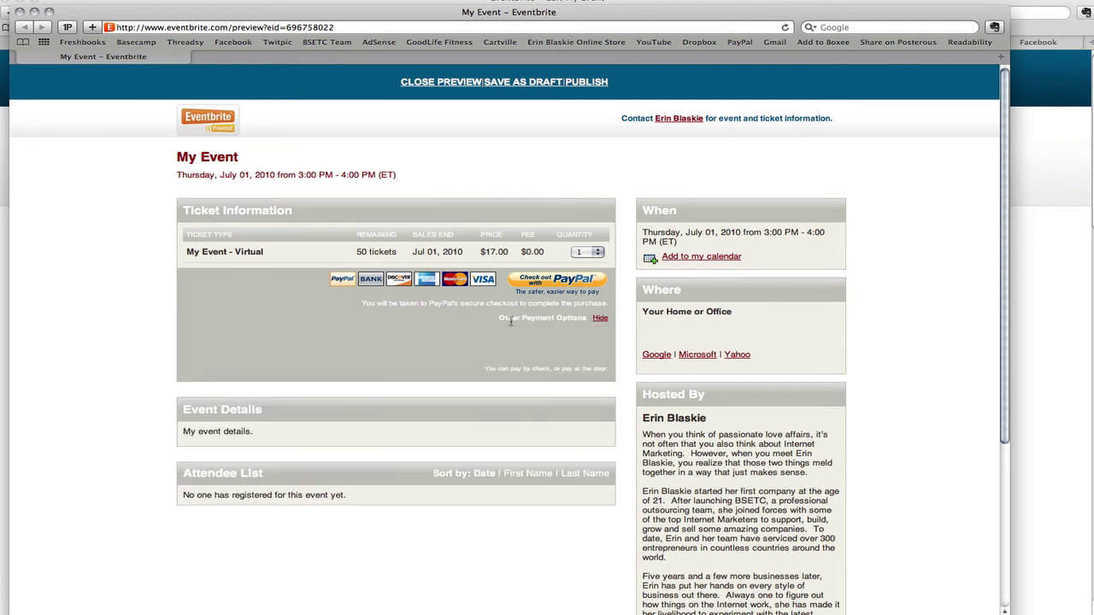
click(601, 318)
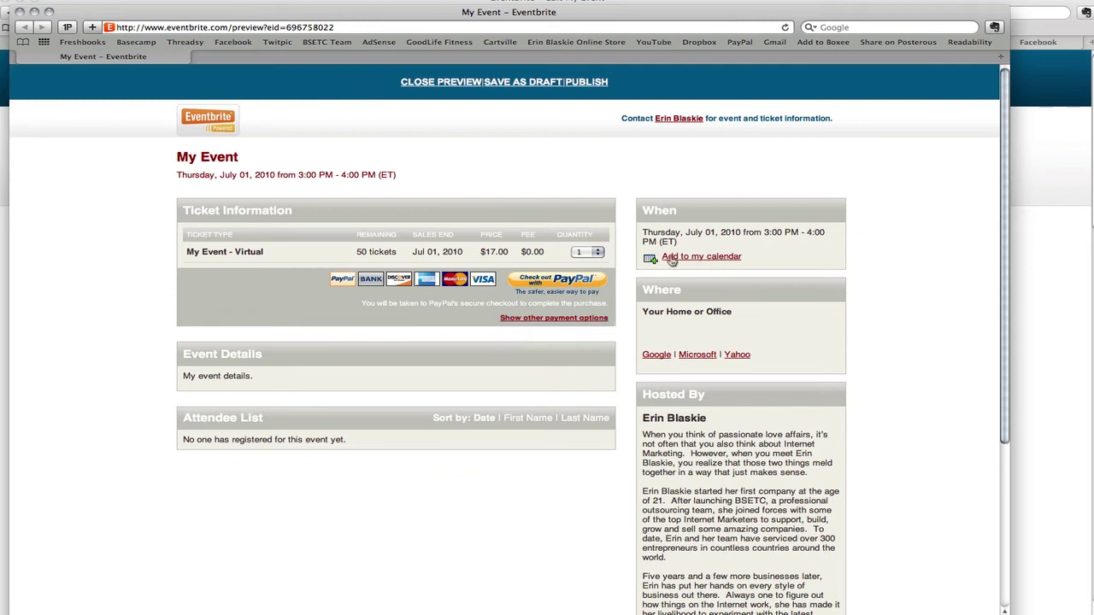
scroll(629, 297, down, 2)
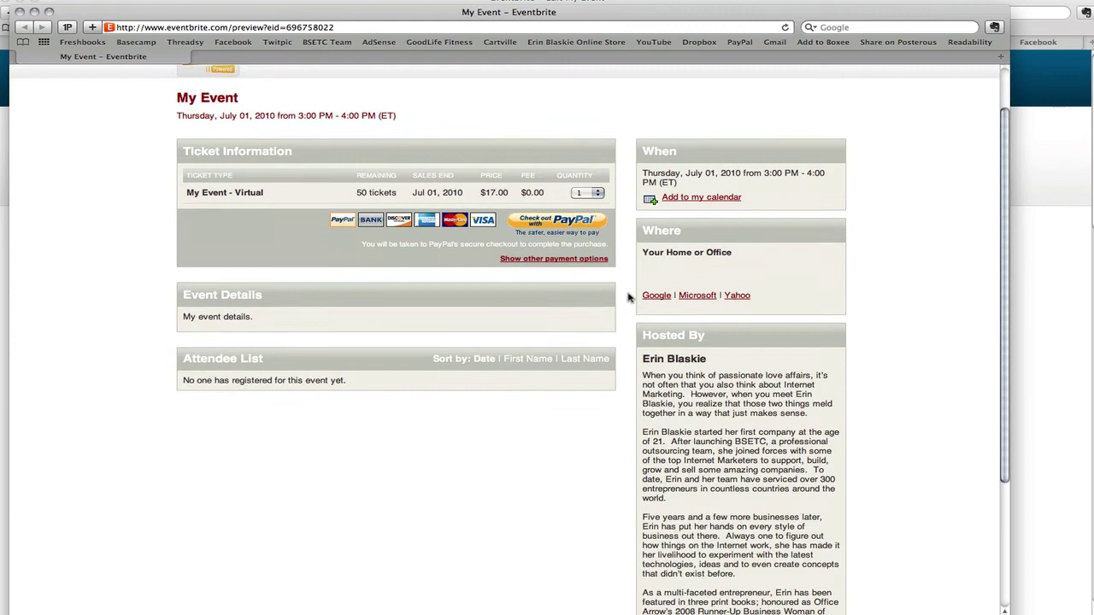
scroll(629, 296, down, 4)
scroll(629, 297, up, 2)
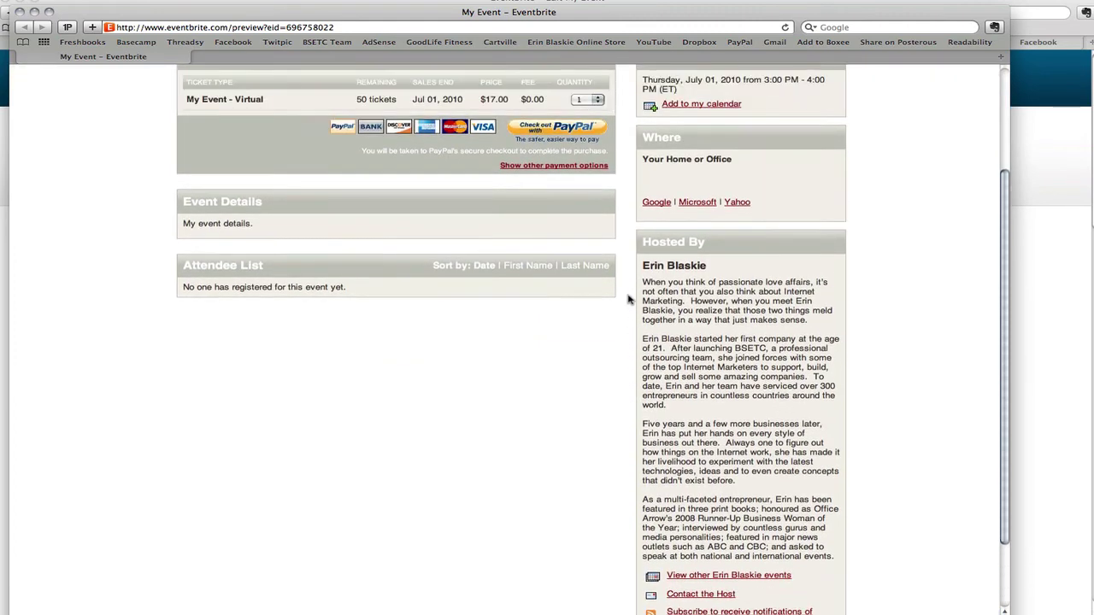
scroll(629, 299, up, 4)
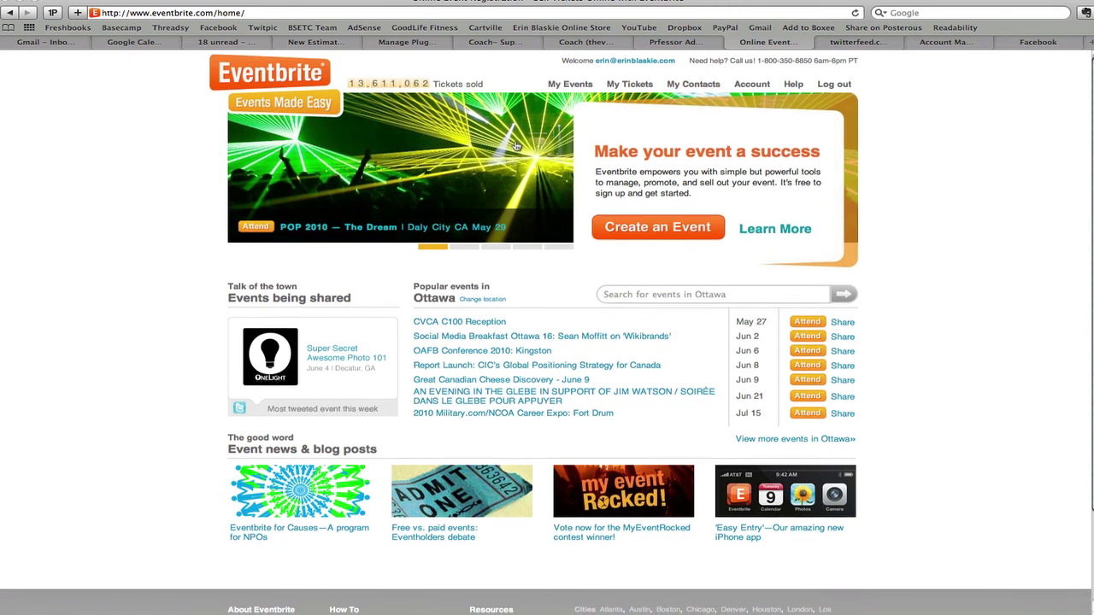
Scroll the Eventbrite home page down to the footer and back to the top
scroll(517, 147, down, 3)
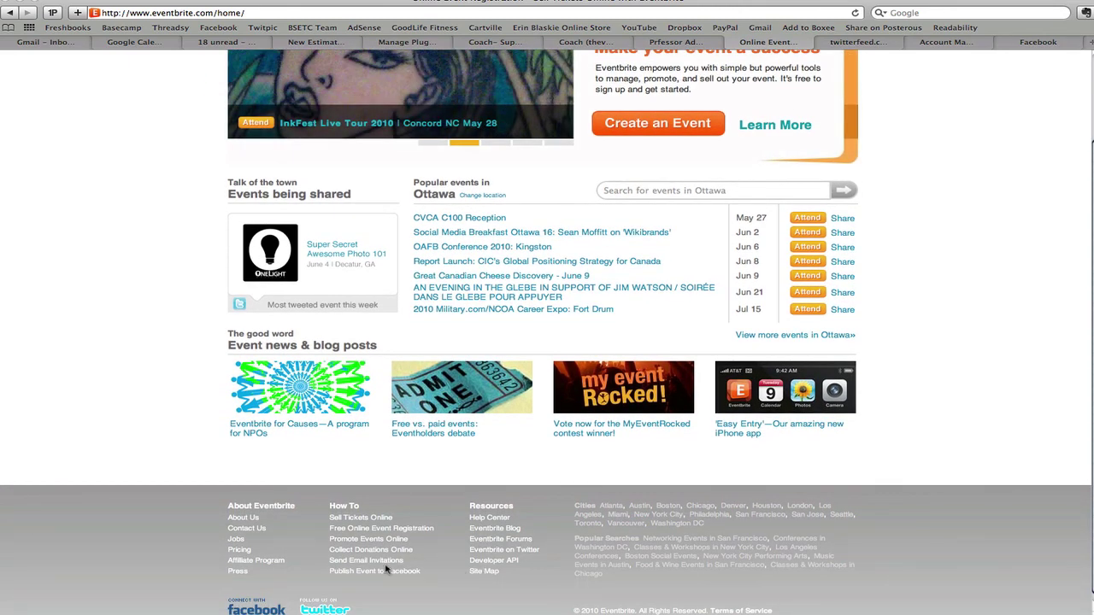
scroll(482, 346, up, 3)
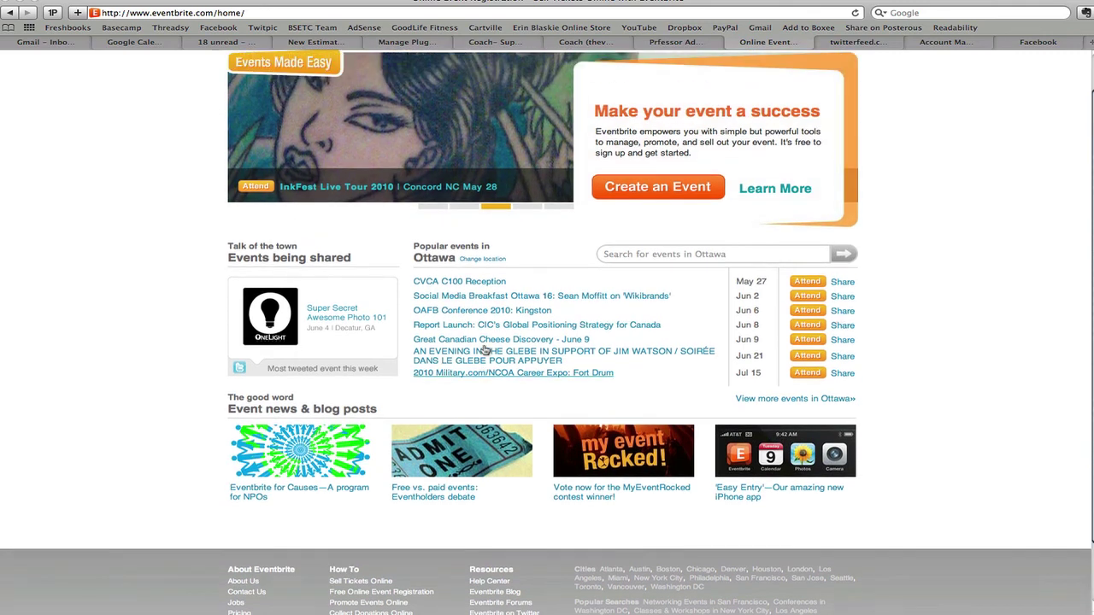